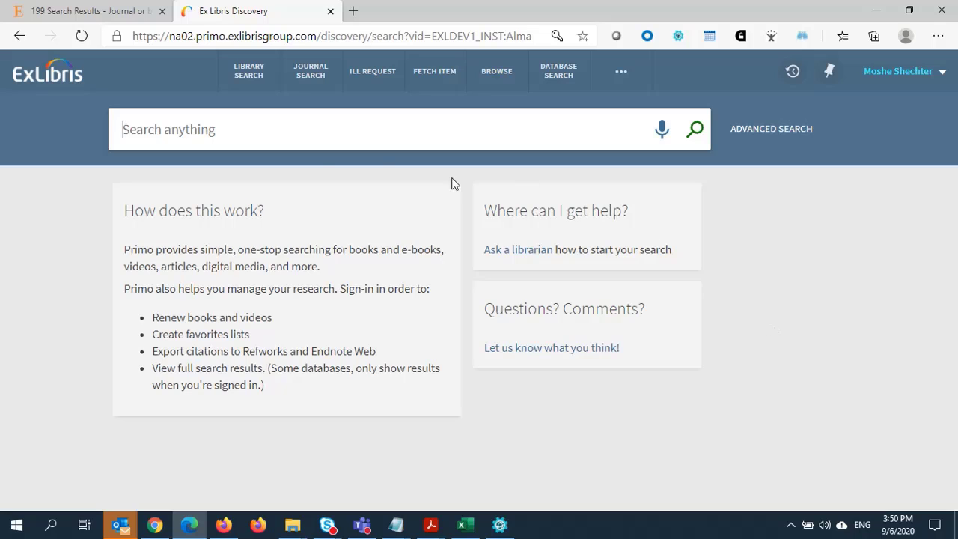
- Rerun the search in the Central Discovery Index scope with Expand My Results turned on
left_click(234, 125)
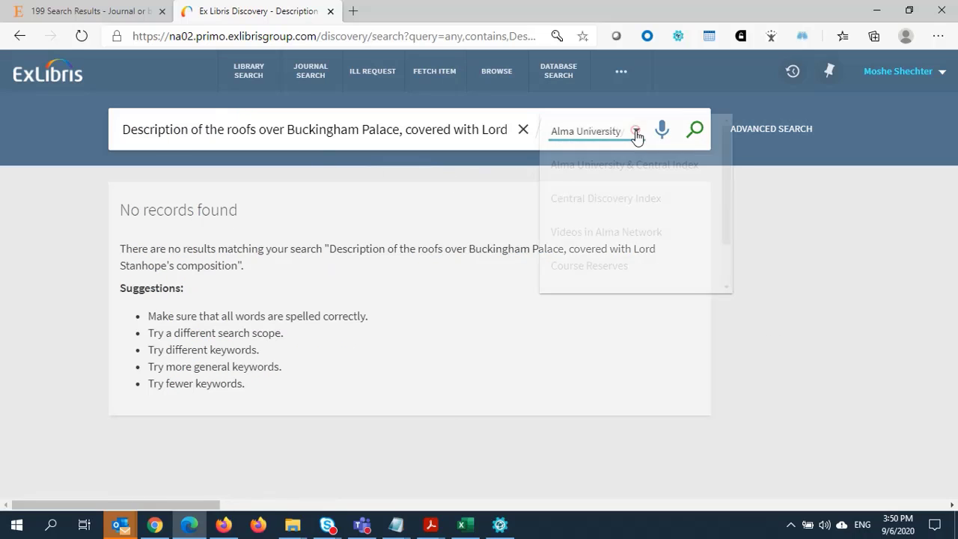
left_click(636, 135)
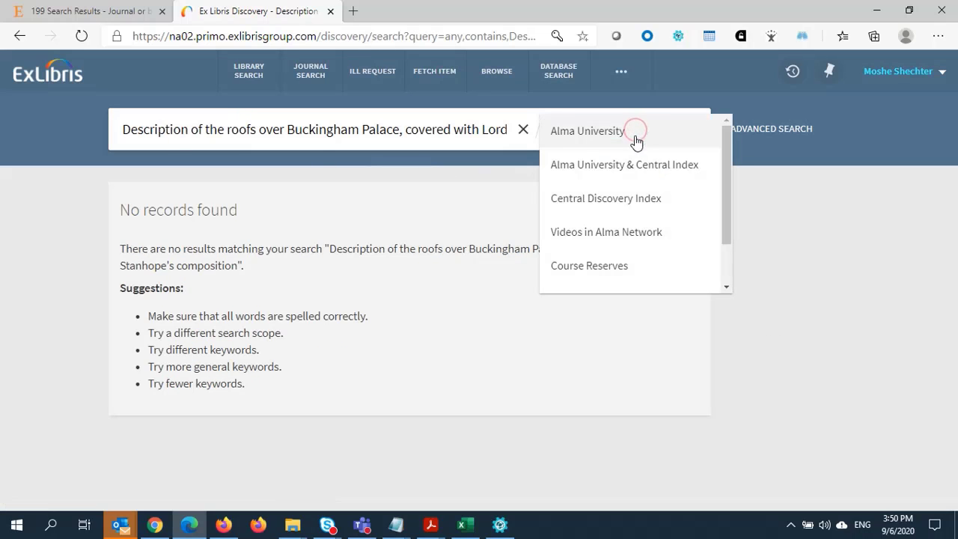
left_click(597, 202)
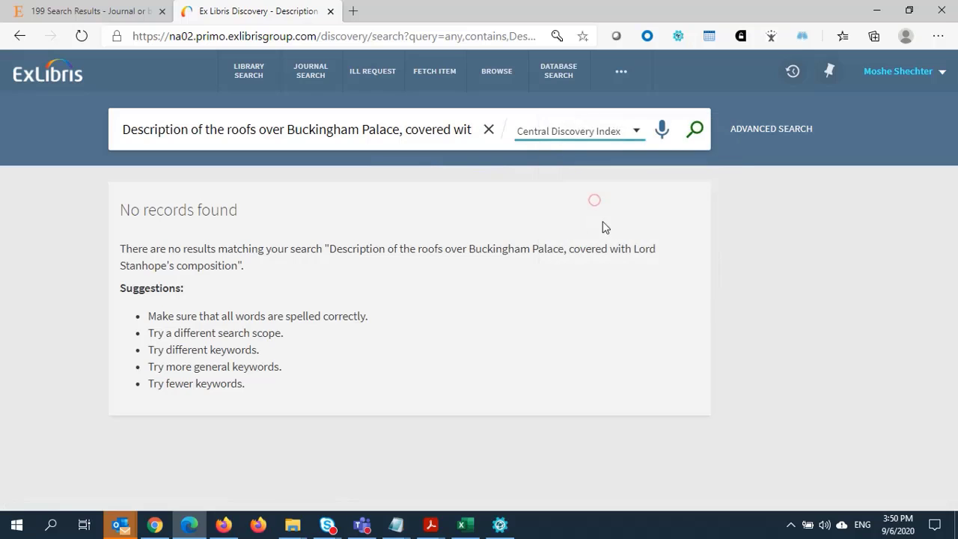
left_click(693, 135)
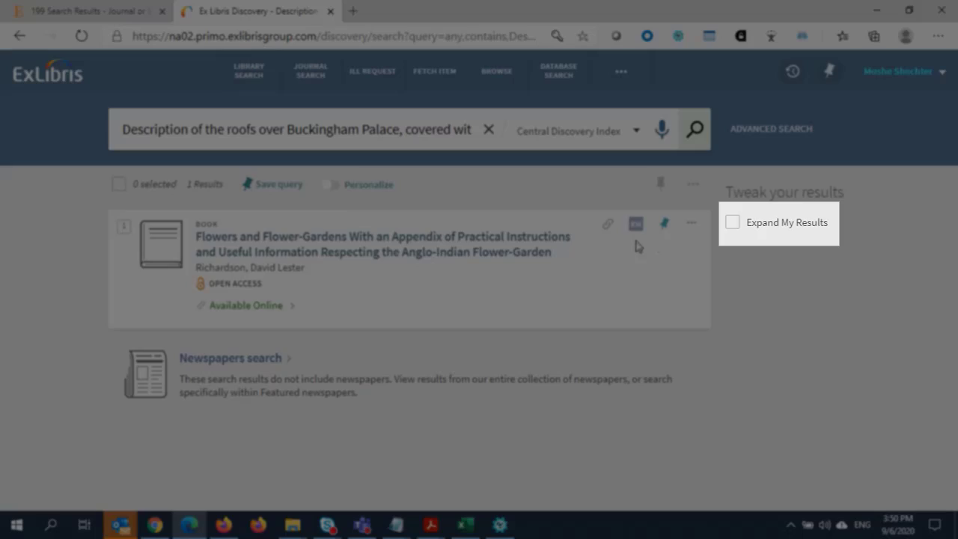
left_click(726, 224)
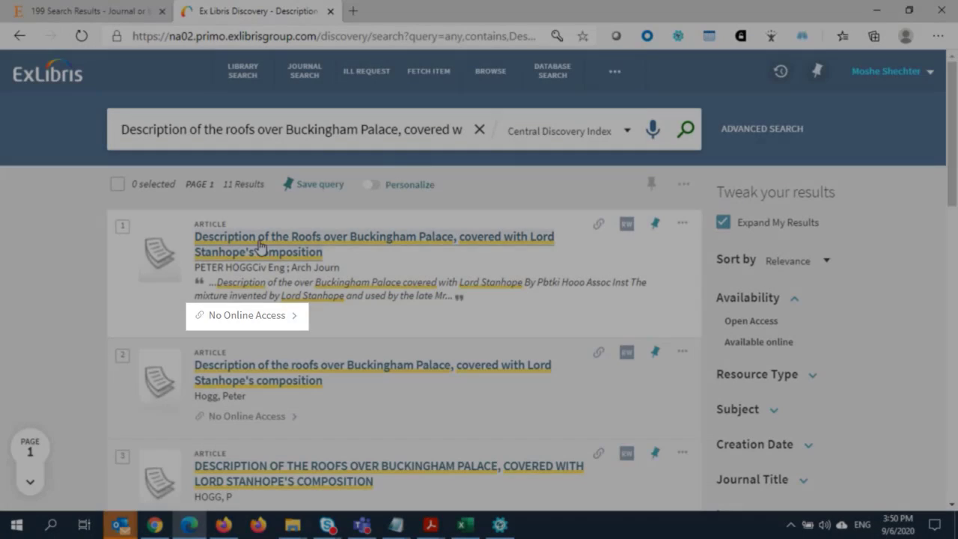
- Send a Resource Sharing request for the first article result and accept the copyright terms
left_click(298, 250)
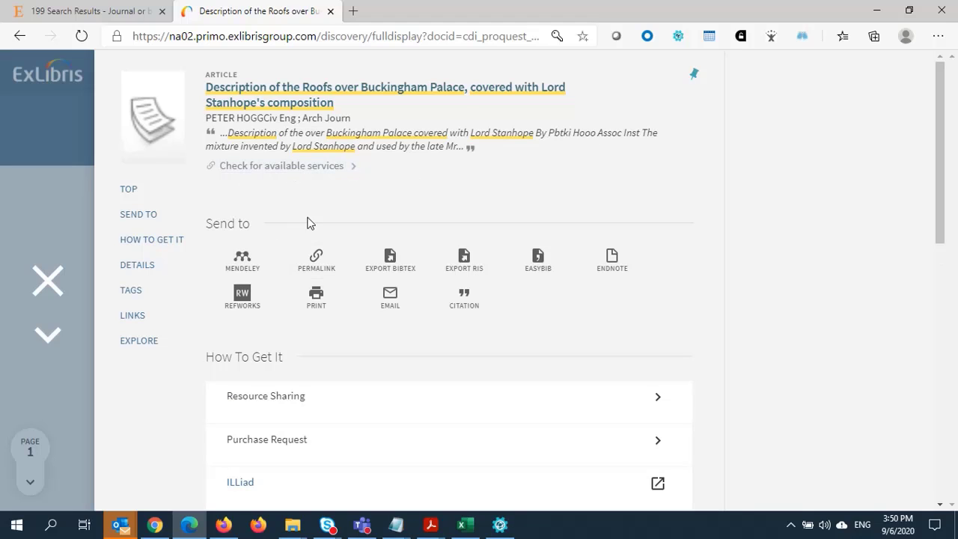
left_click(279, 404)
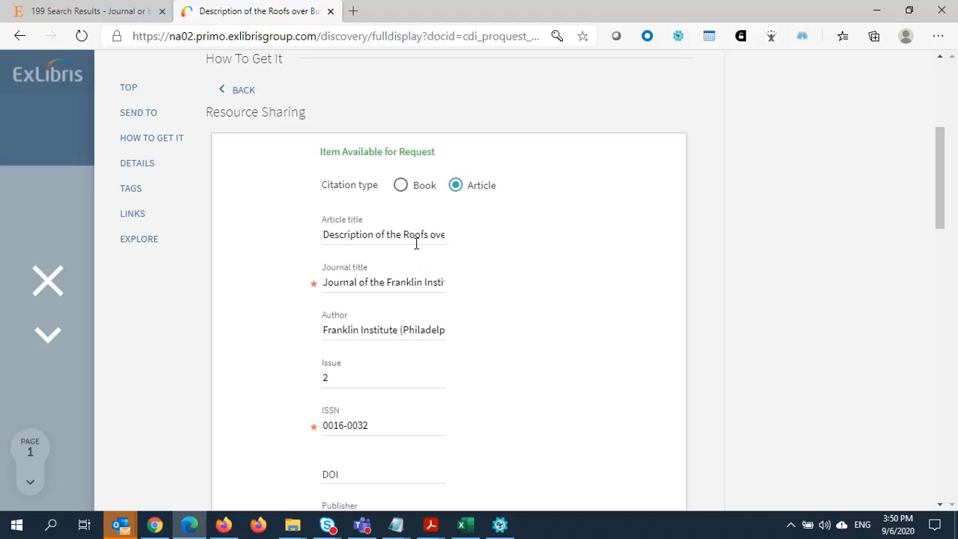
scroll(471, 314, "down", 3)
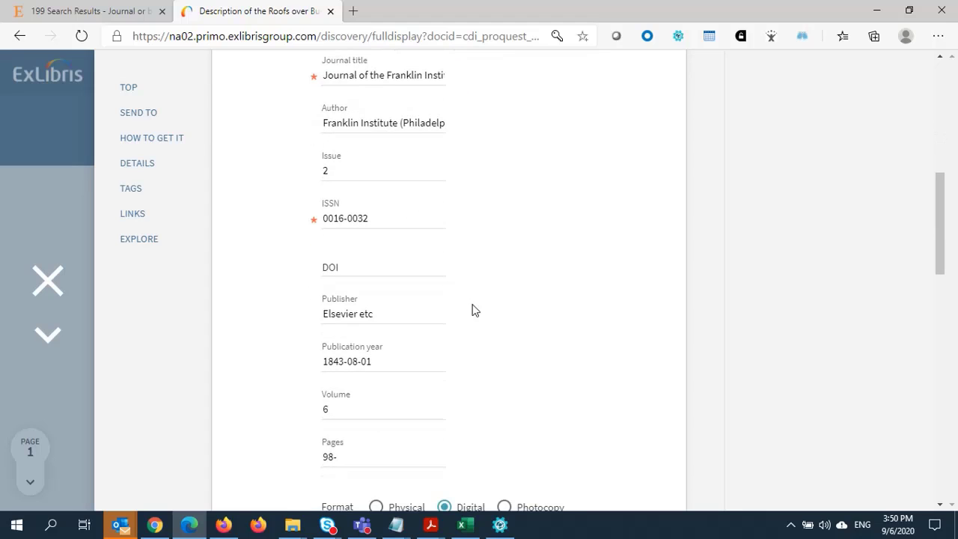
scroll(479, 314, "down", 3)
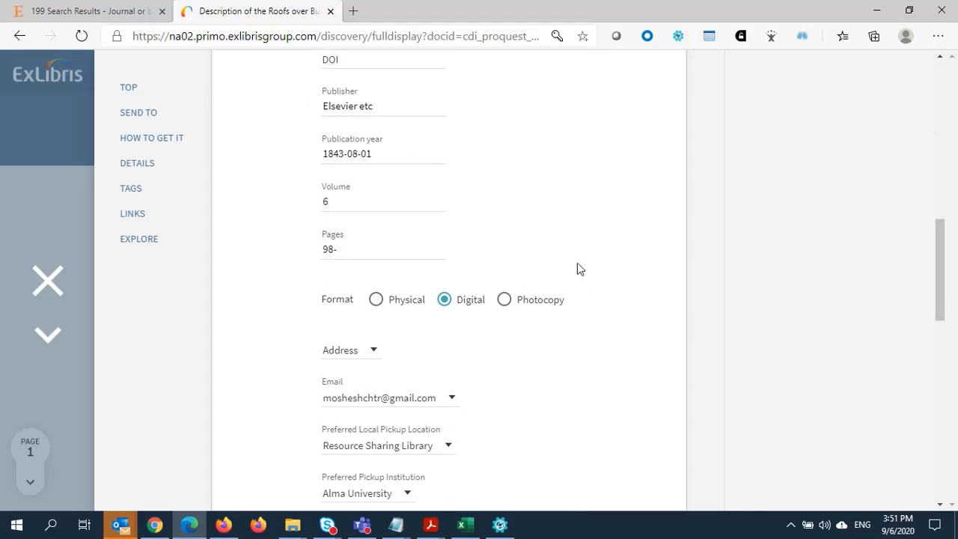
scroll(609, 284, "down", 2)
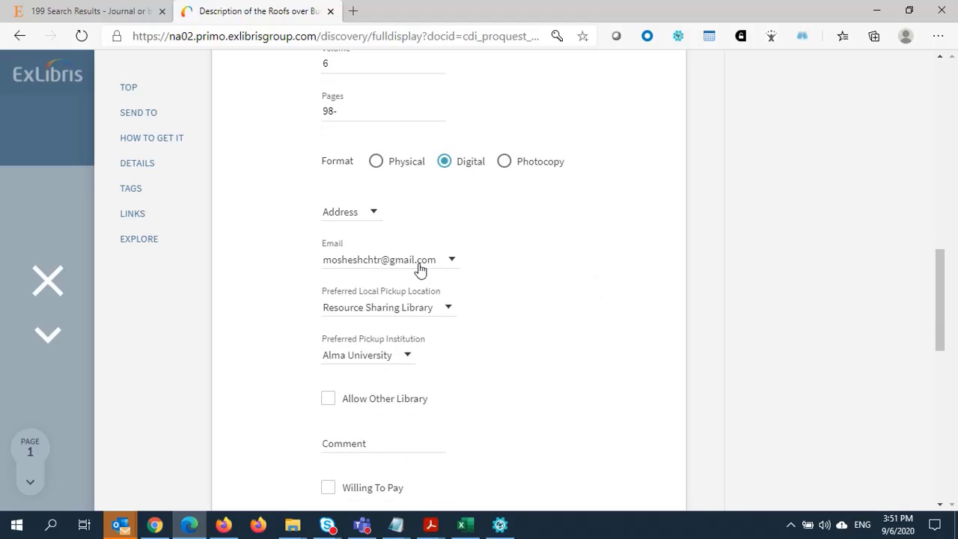
scroll(442, 278, "down", 5)
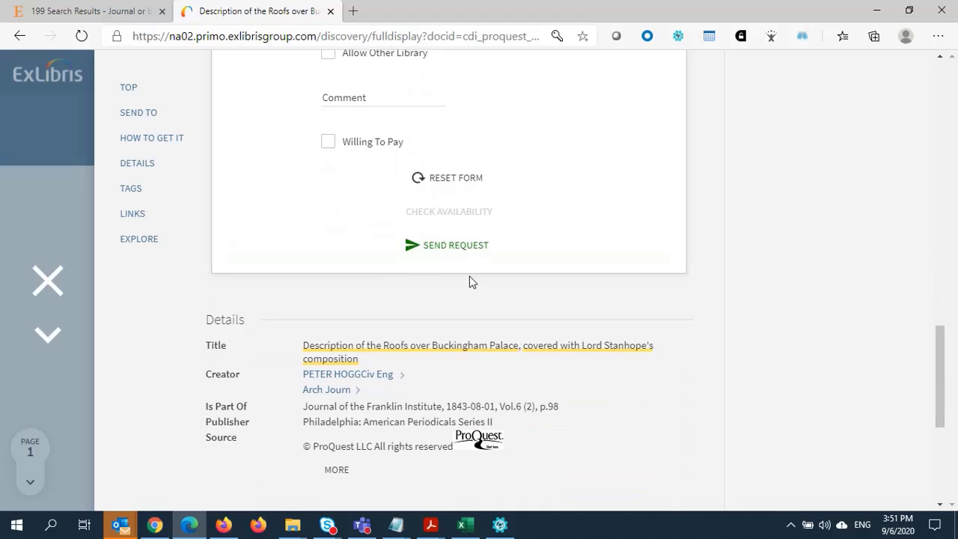
left_click(463, 258)
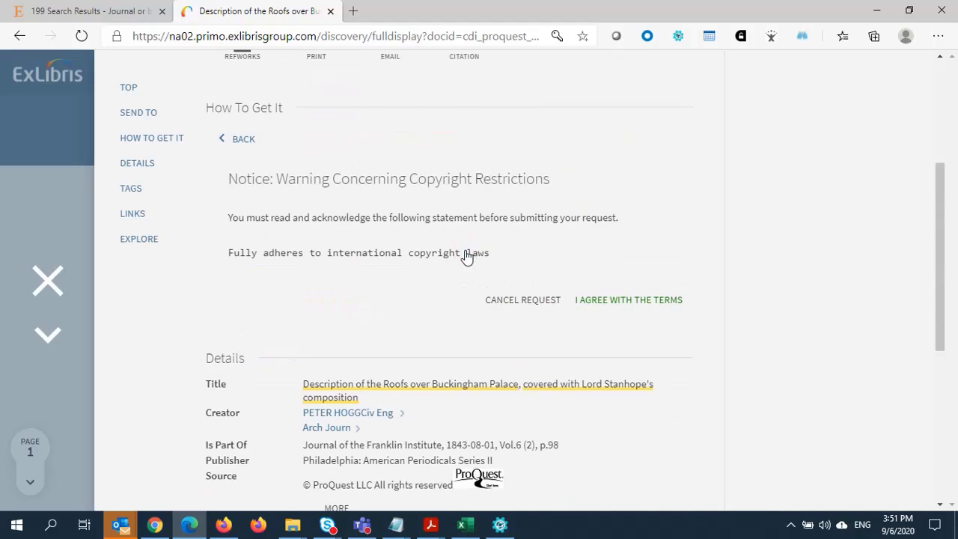
left_click(632, 300)
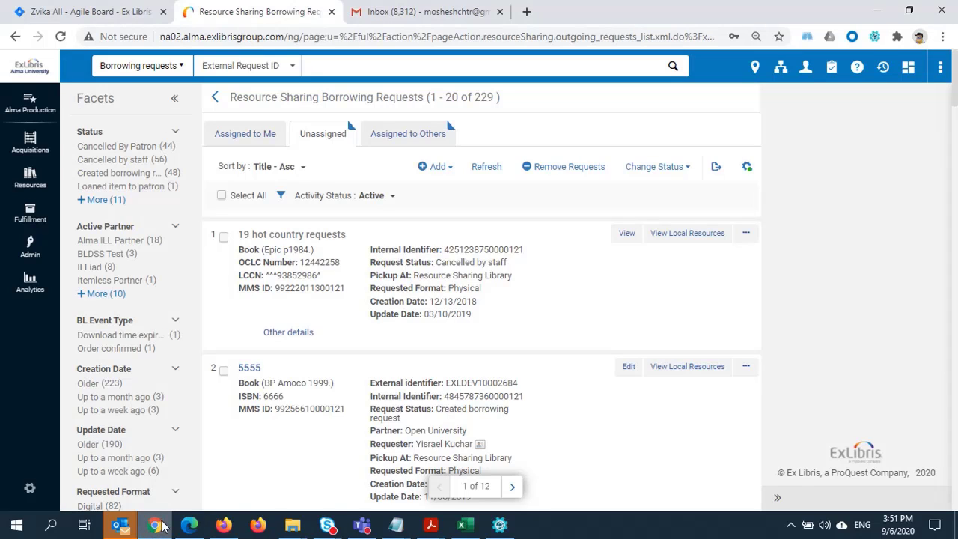
- Open Fulfillment > Borrowing Requests and filter by Creation Date 'Today'
left_click(30, 214)
left_click(124, 395)
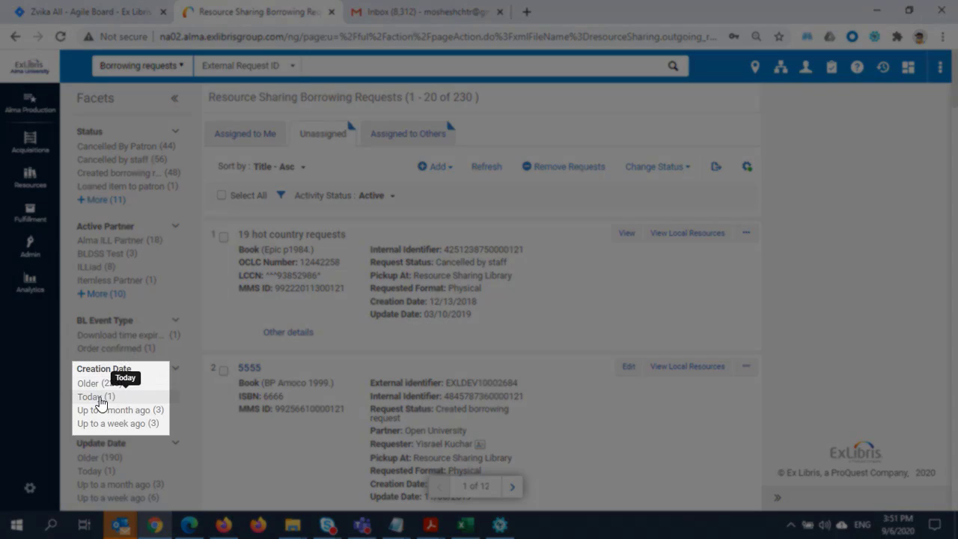
left_click(100, 398)
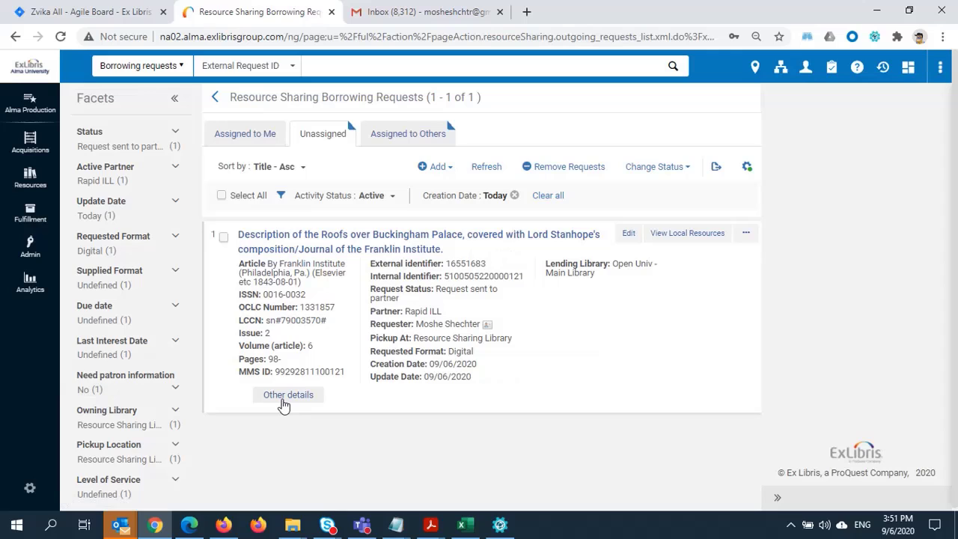
- Expand 'Other details' on the Buckingham Palace roofs borrowing request
left_click(288, 396)
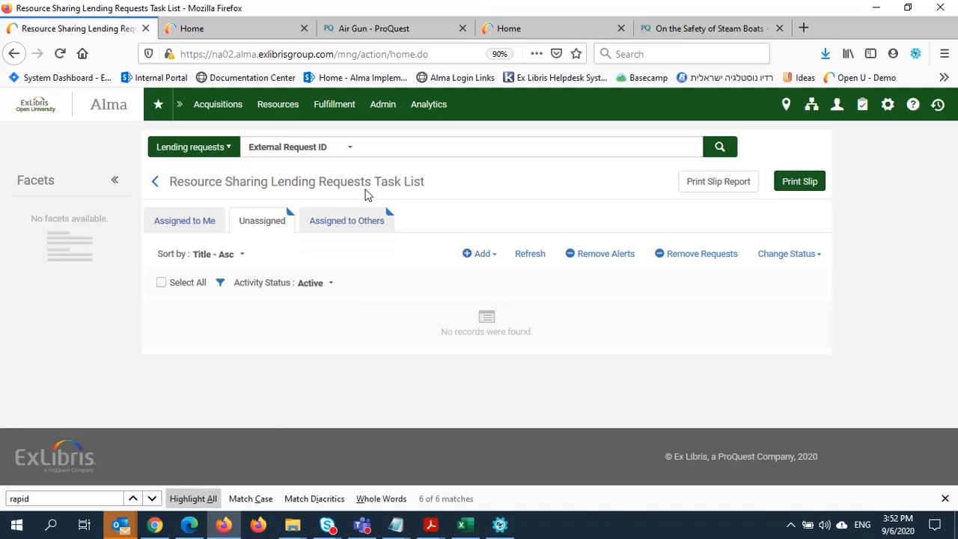
- Open Fulfillment > Lending Requests, filter Creation Date to 'Today', and expand the request's Other details
left_click(332, 110)
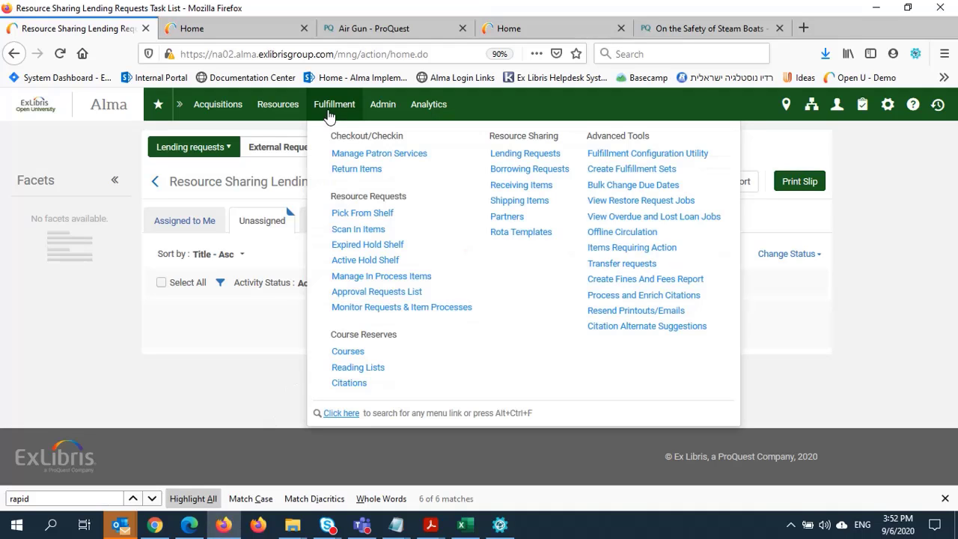
left_click(516, 155)
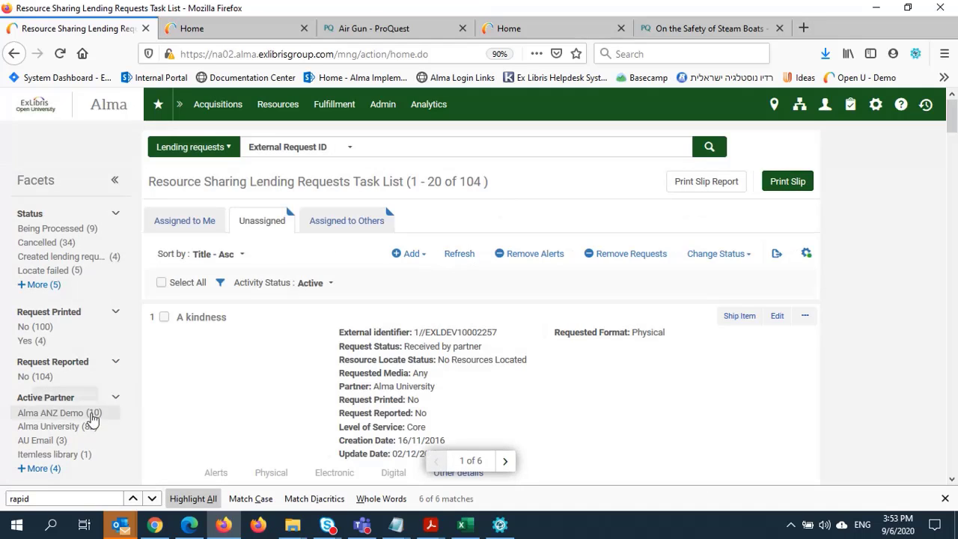
scroll(62, 425, "down", 3)
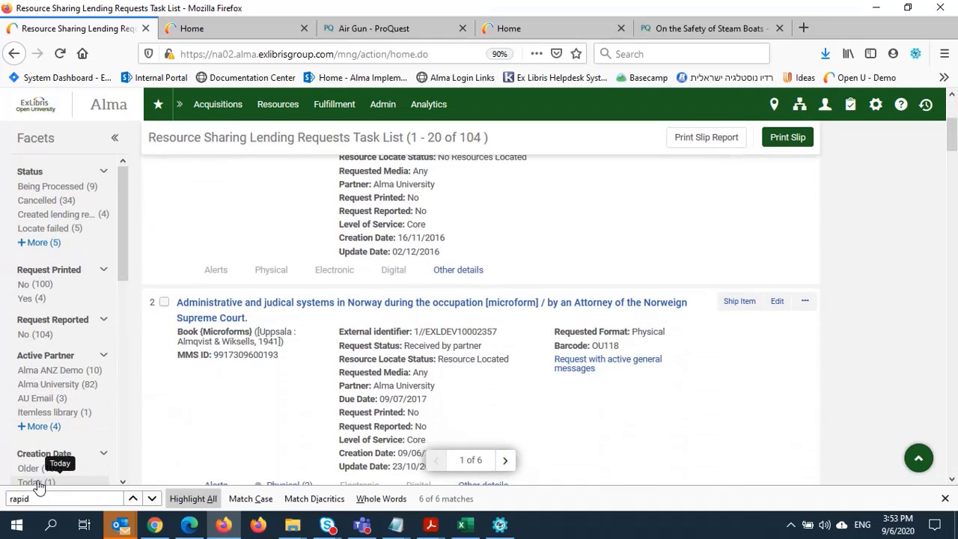
left_click(36, 479)
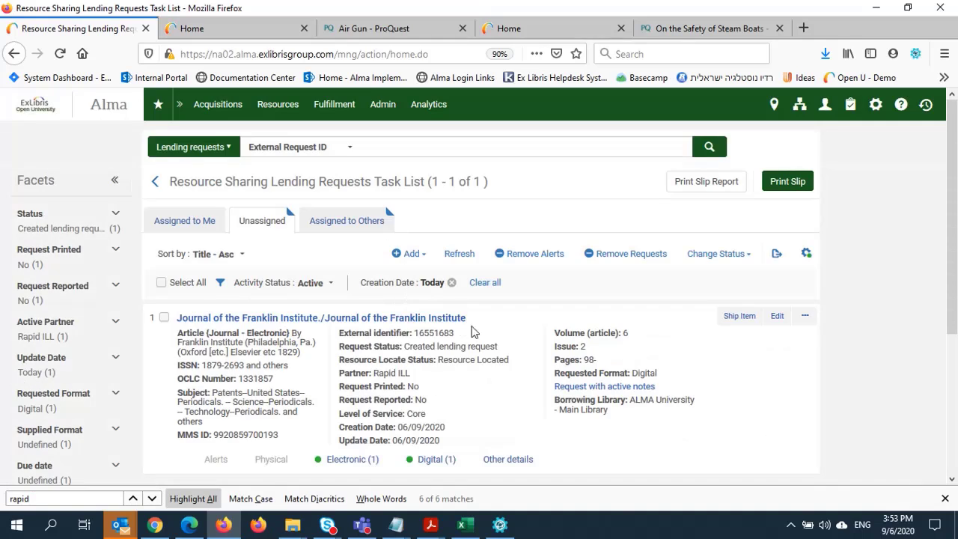
left_click(492, 460)
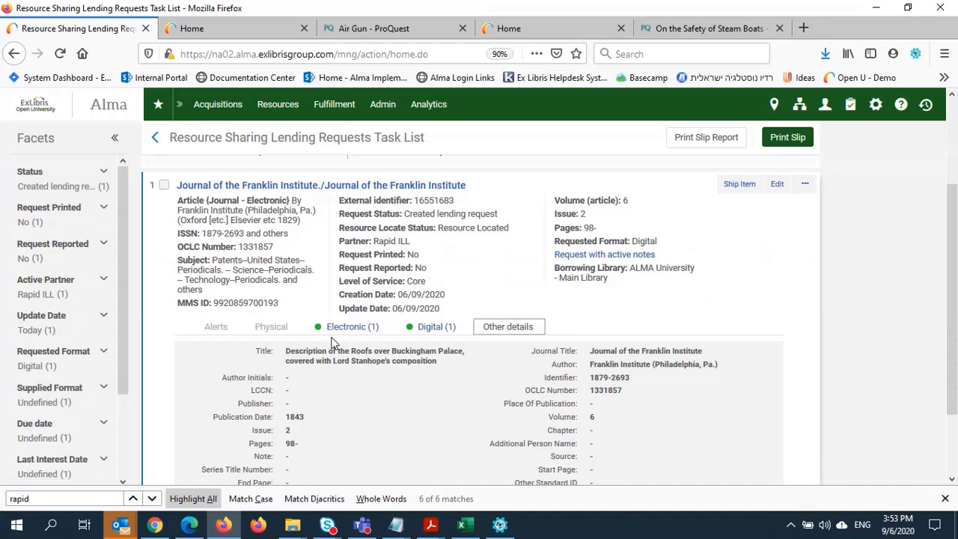
- Open Manage Fulfillment Options for the Franklin Institute lending request
left_click(804, 183)
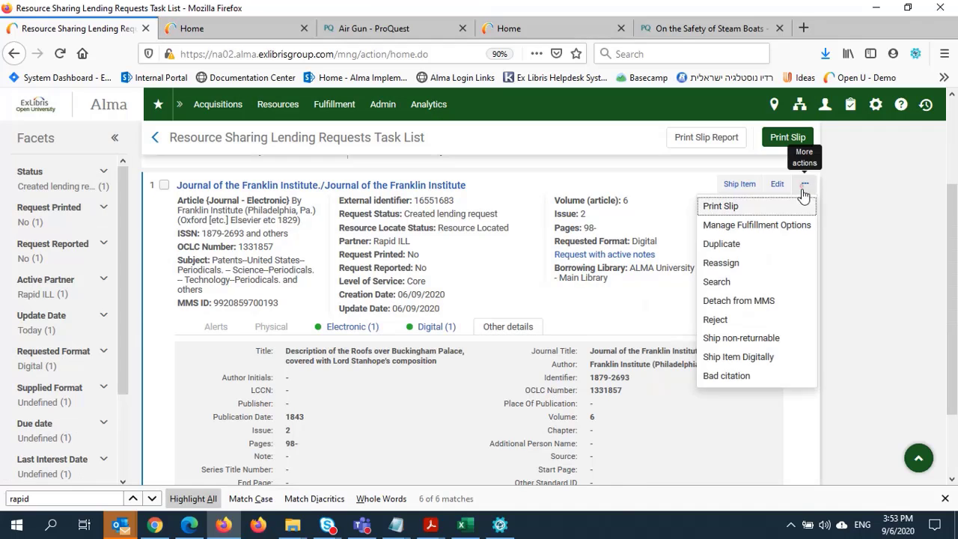
left_click(757, 226)
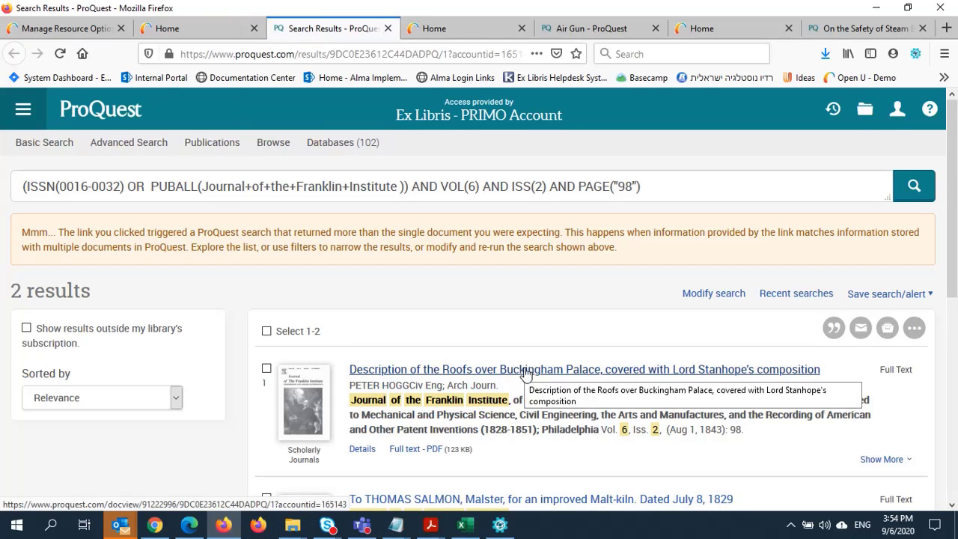
- Download the first result's full-text PDF and save the file to disk
left_click(426, 451)
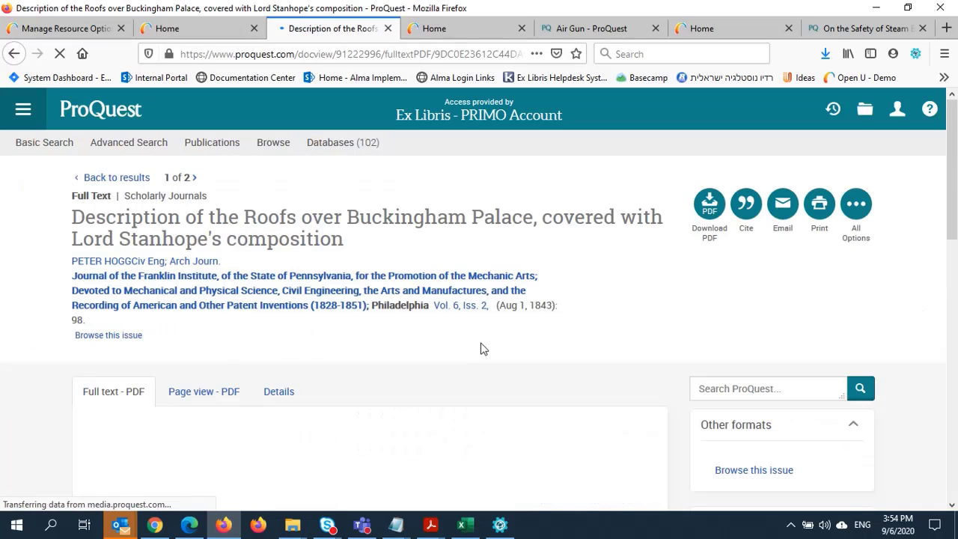
left_click(704, 204)
scroll(707, 202, "down", 1)
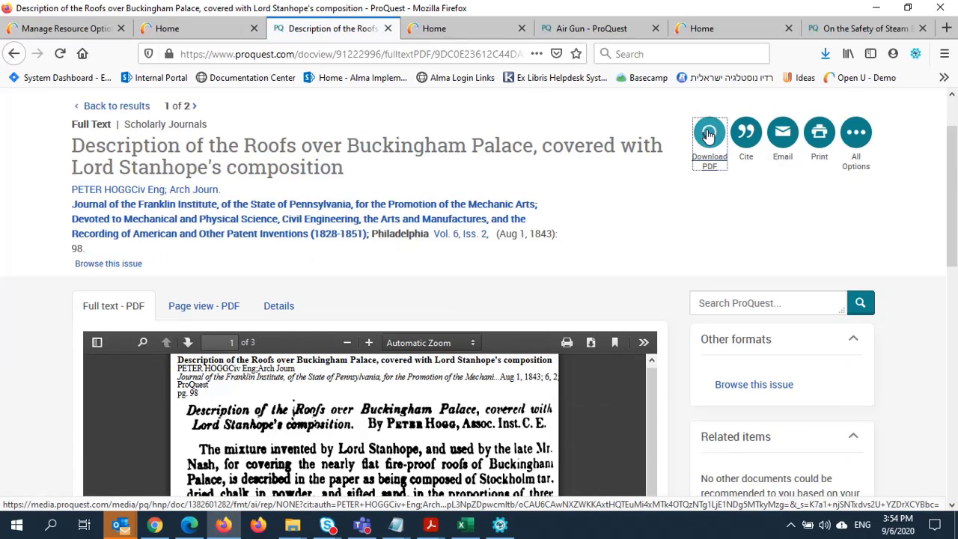
left_click(490, 397)
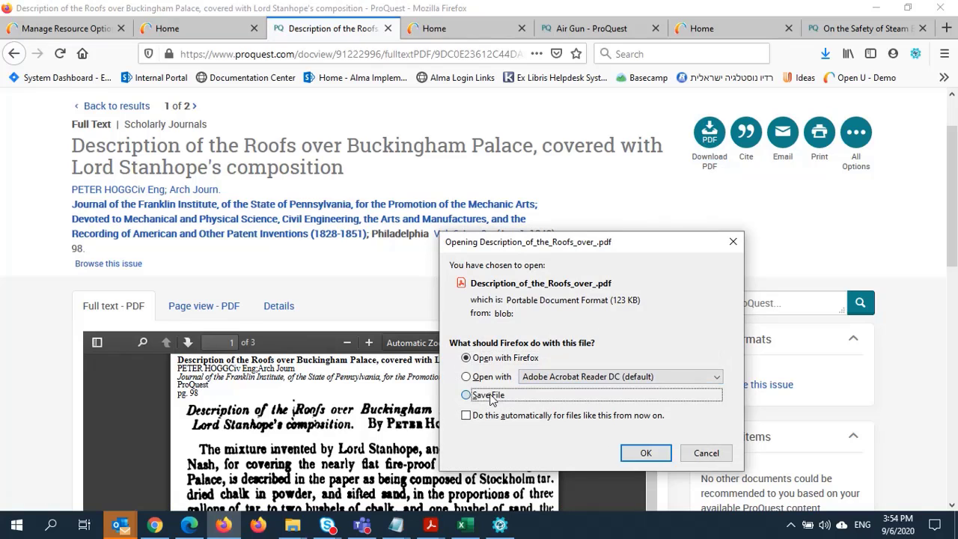
left_click(645, 452)
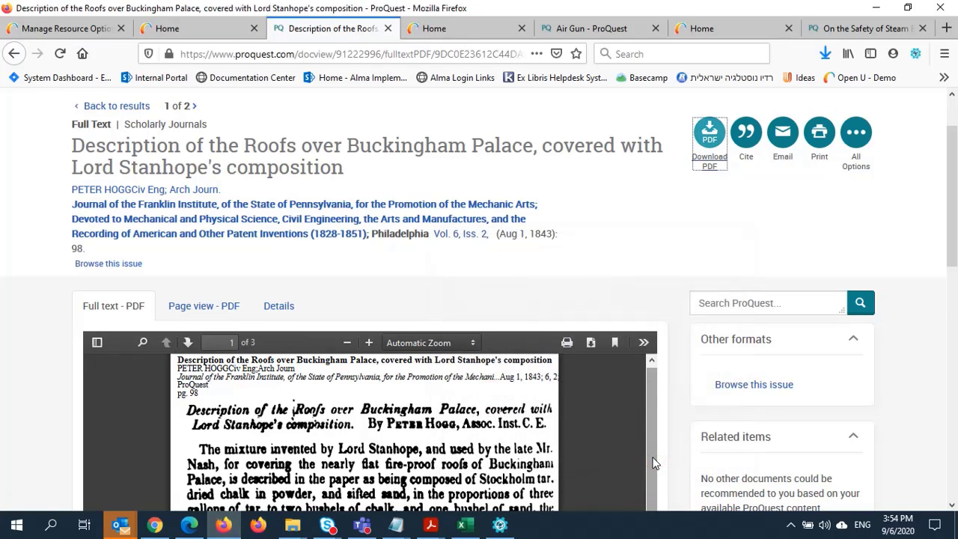
key("ctrl+1")
- Ship the lending request digitally, attaching Description_of_the_Roofs_over_.pdf from Downloads
left_click(745, 172)
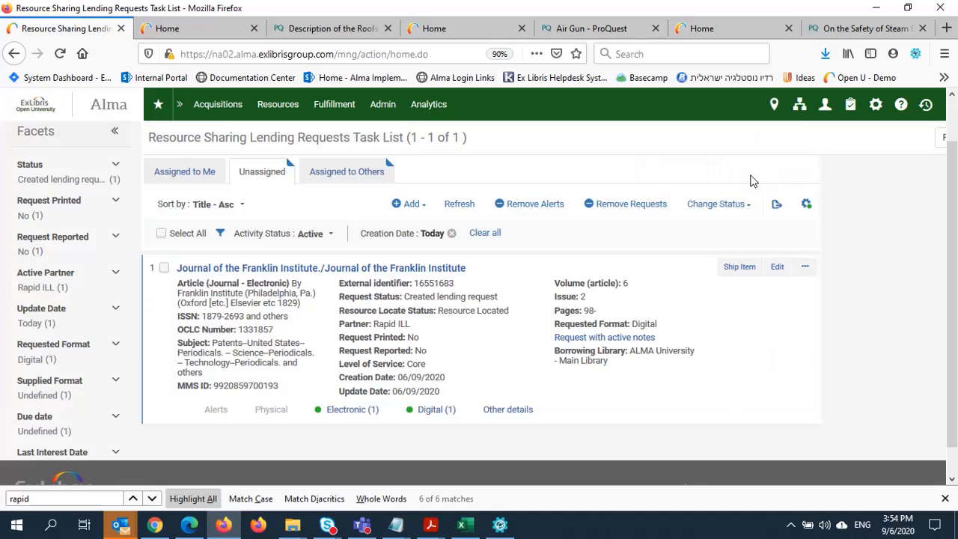
right_click(758, 368)
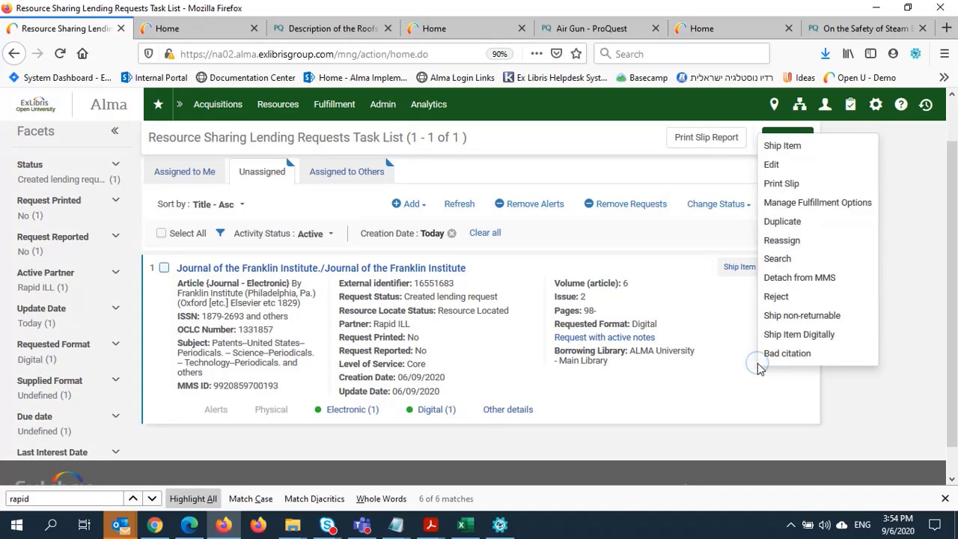
left_click(790, 336)
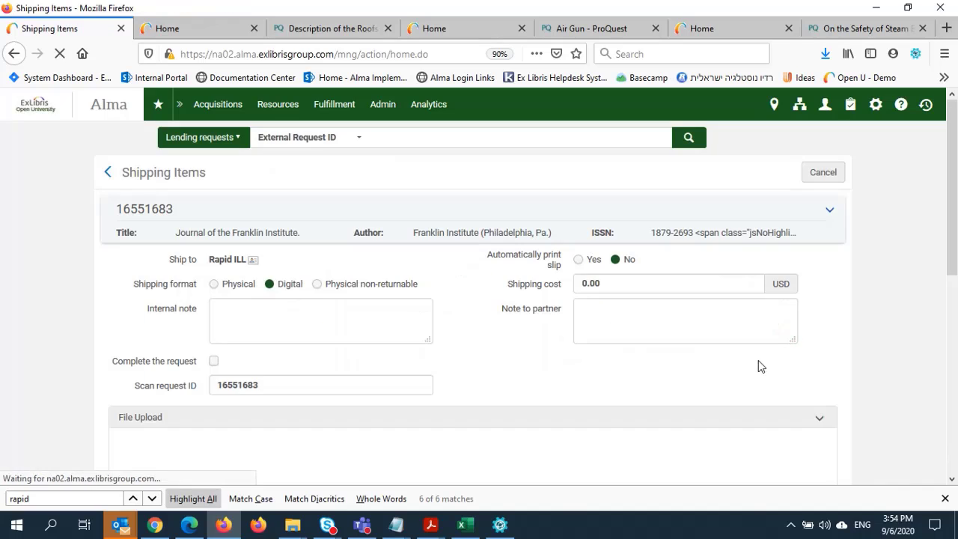
scroll(438, 421, "down", 3)
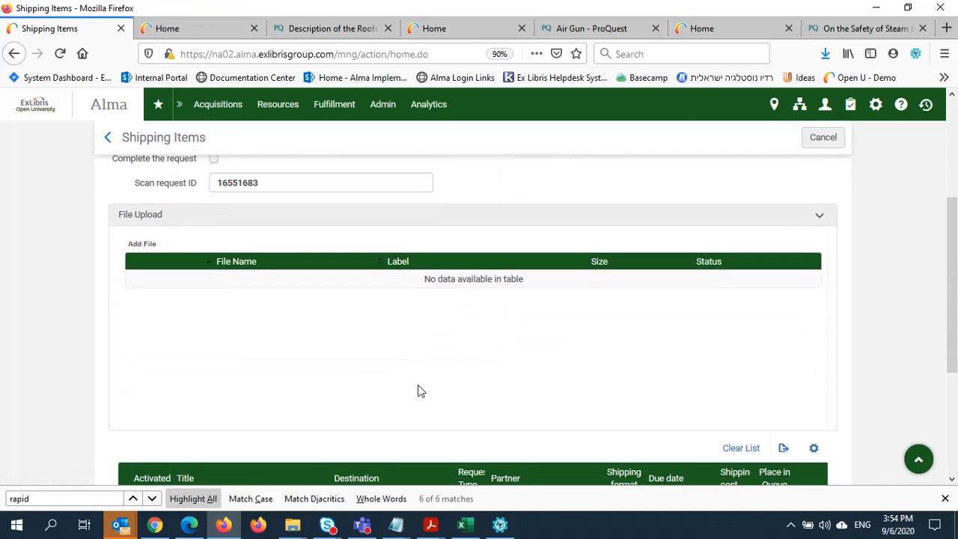
left_click(151, 245)
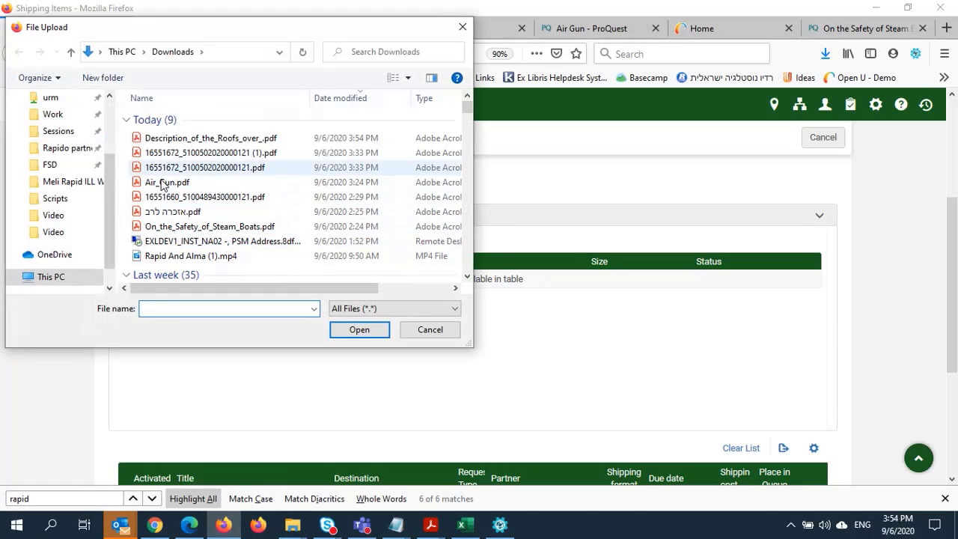
left_click(208, 139)
double_click(209, 139)
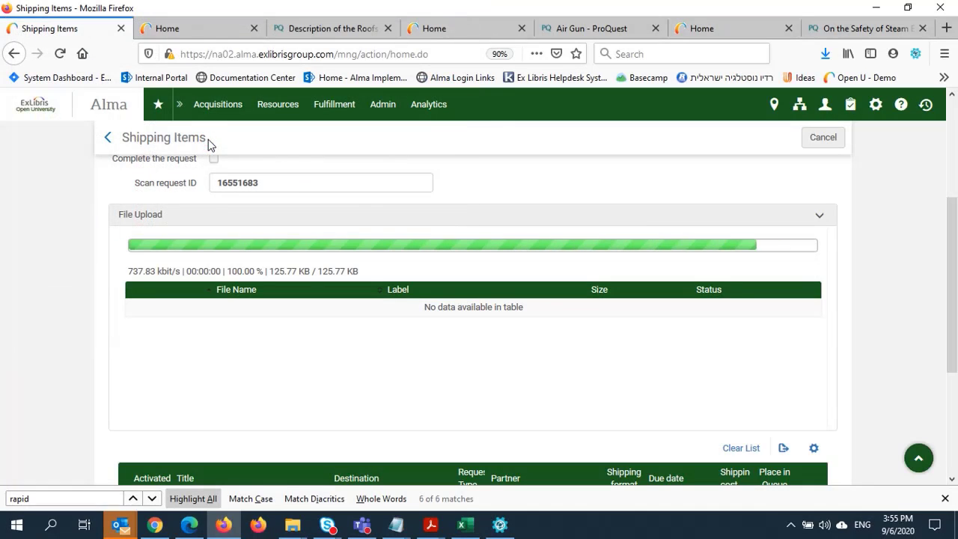
scroll(277, 250, "up", 1)
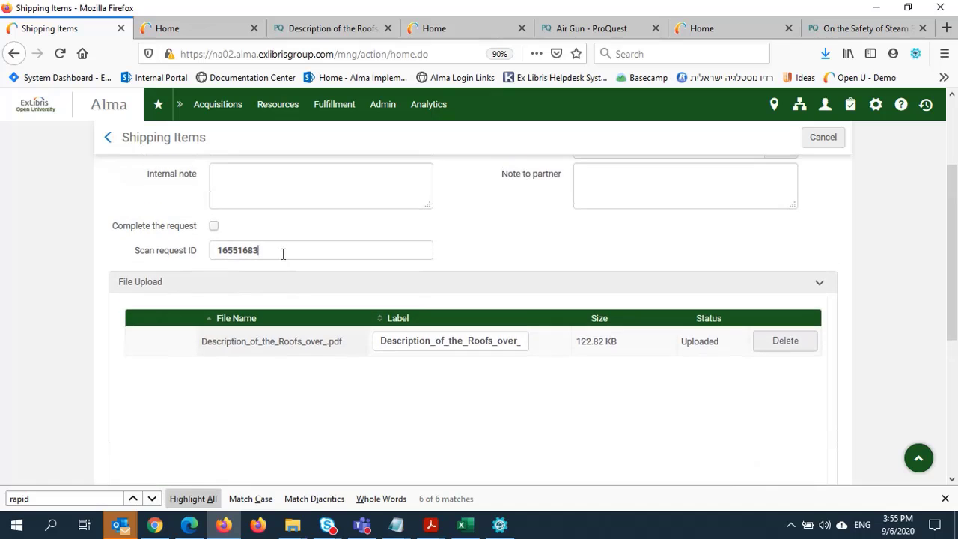
left_click(282, 252)
key("Return")
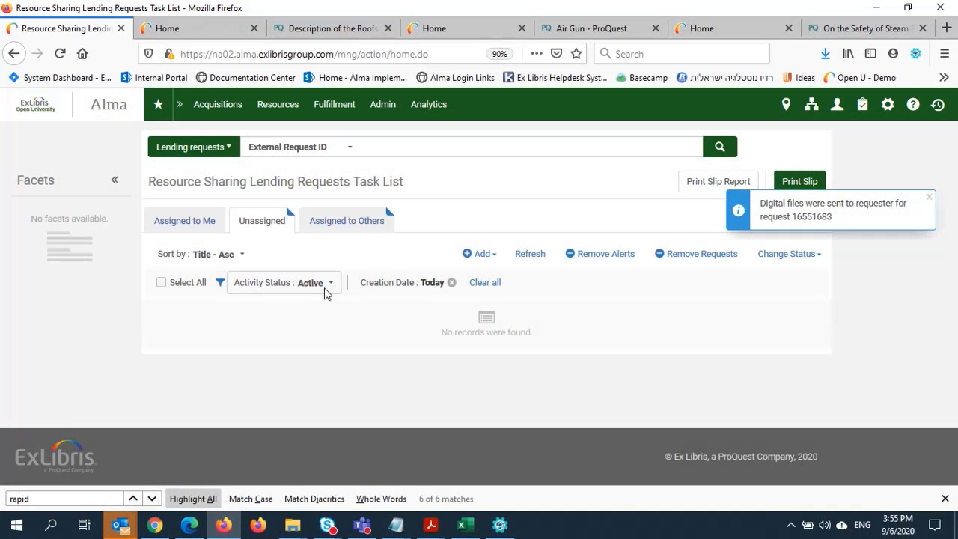
- Set Activity Status to Completed and search for the lending request by its ID
left_click(324, 284)
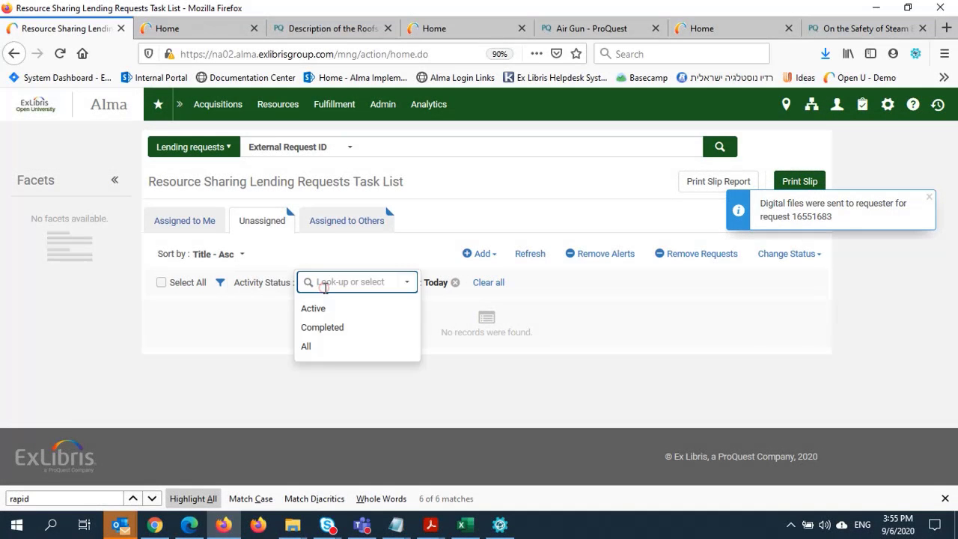
left_click(324, 329)
left_click(391, 147)
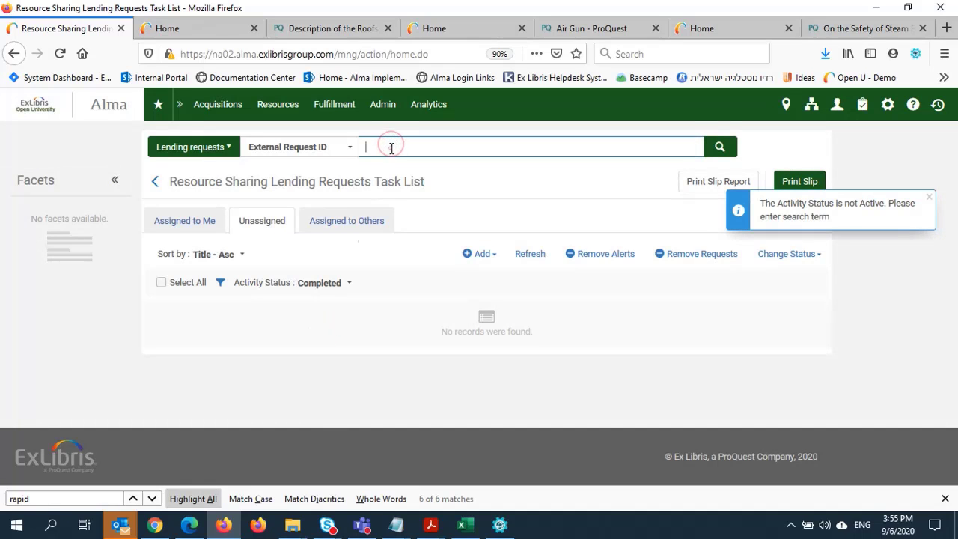
key("Return")
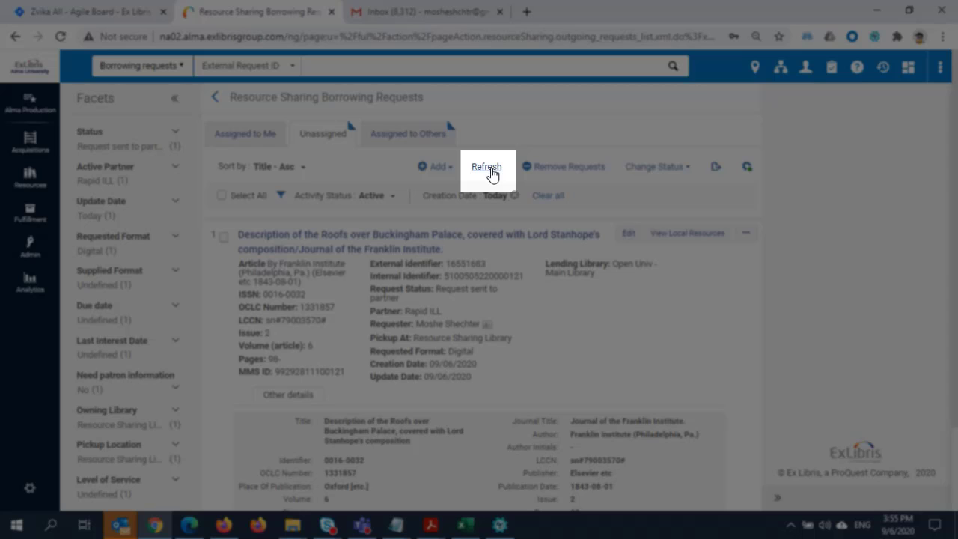
- Refresh the borrowing requests list and set Activity Status to Completed
left_click(490, 169)
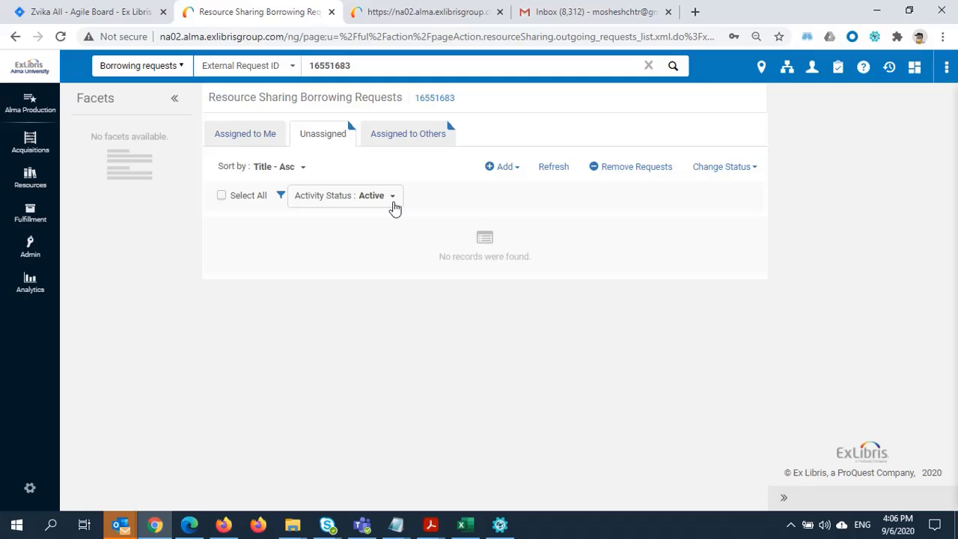
left_click(392, 204)
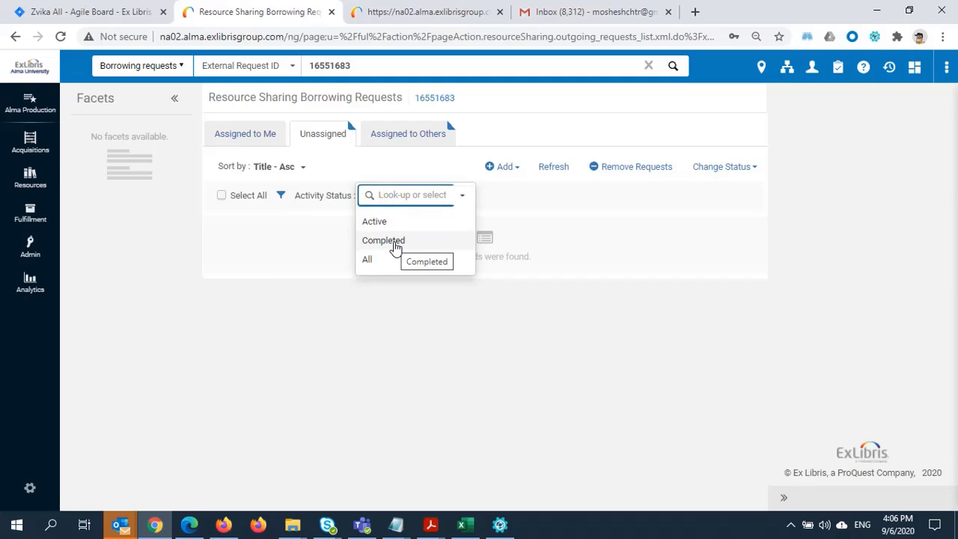
left_click(394, 244)
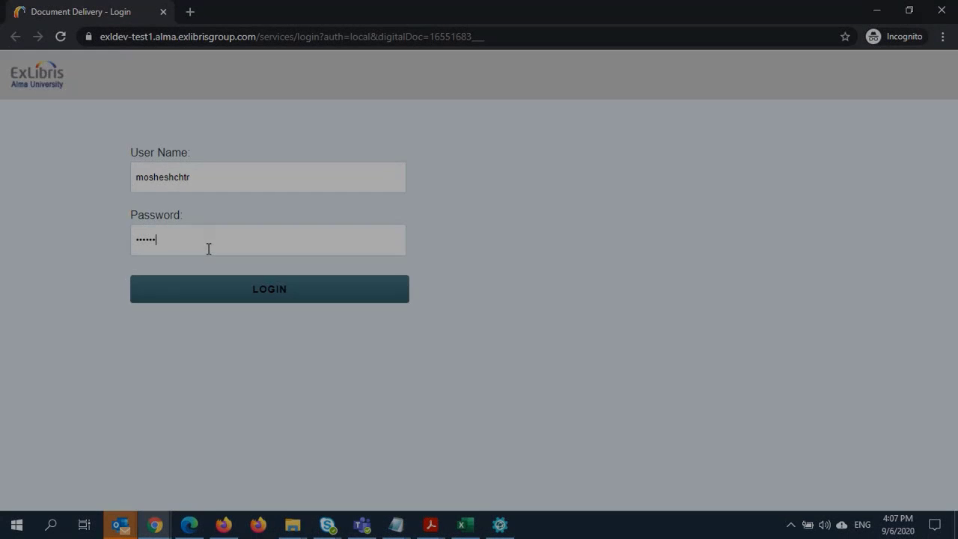
- Enter the patron's password and log in to Alma Document Delivery
type("•••")
left_click(250, 289)
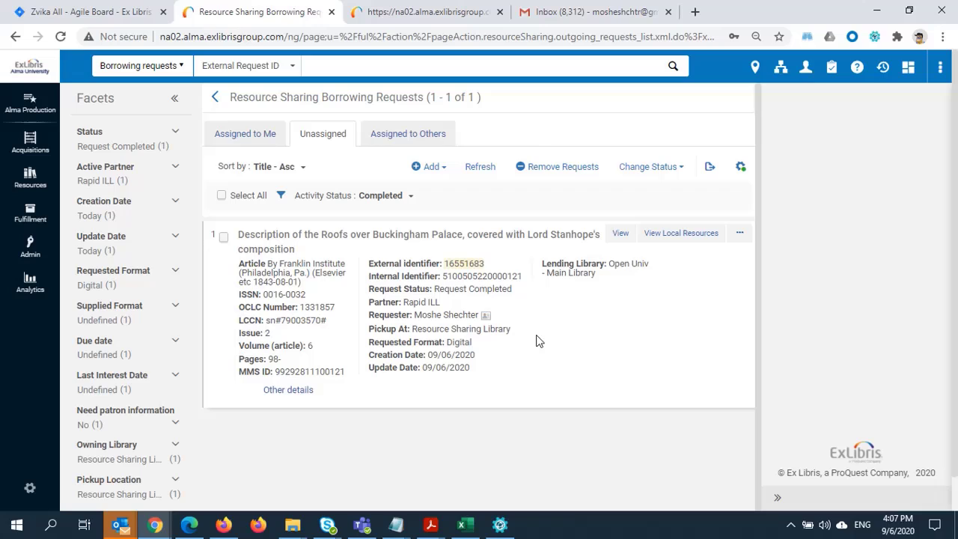
- Open the actions menu for the completed Buckingham Palace roofs borrowing request, including Send File to Patron
right_click(535, 341)
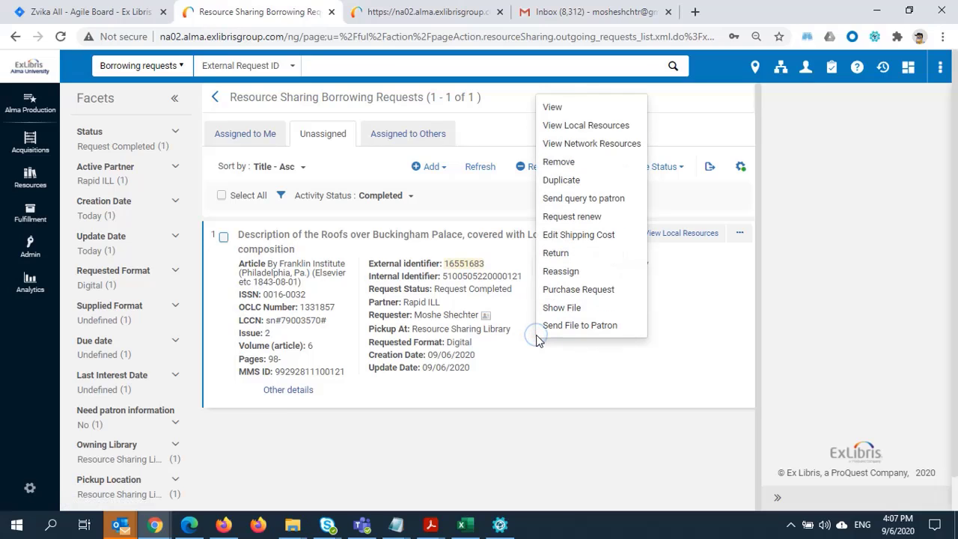